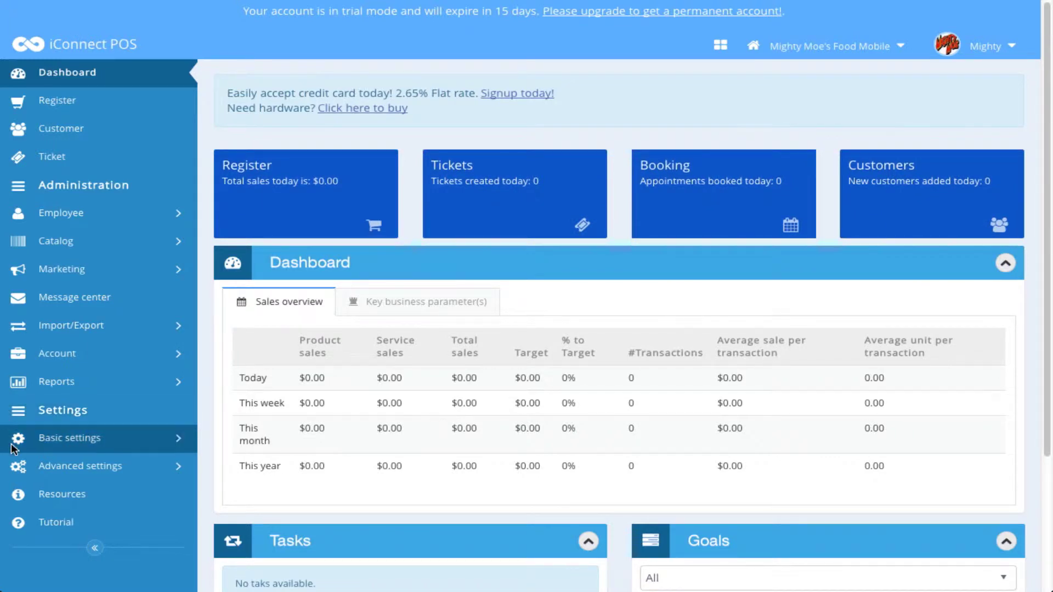
Expand Advanced settings in the sidebar and scroll until the Tax settings option shows
click(66, 467)
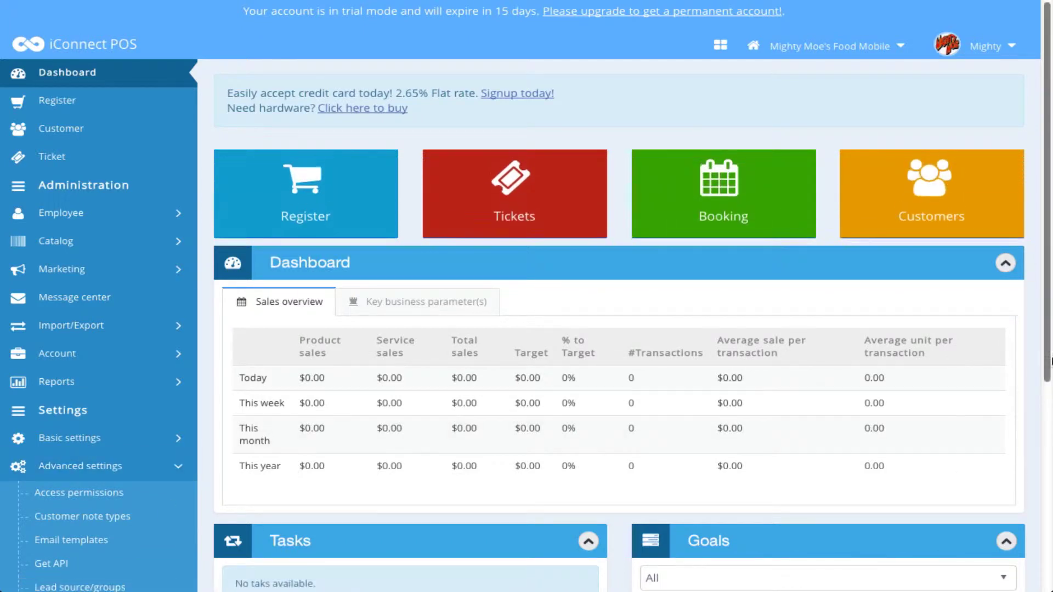
drag(1051, 360, 1052, 552)
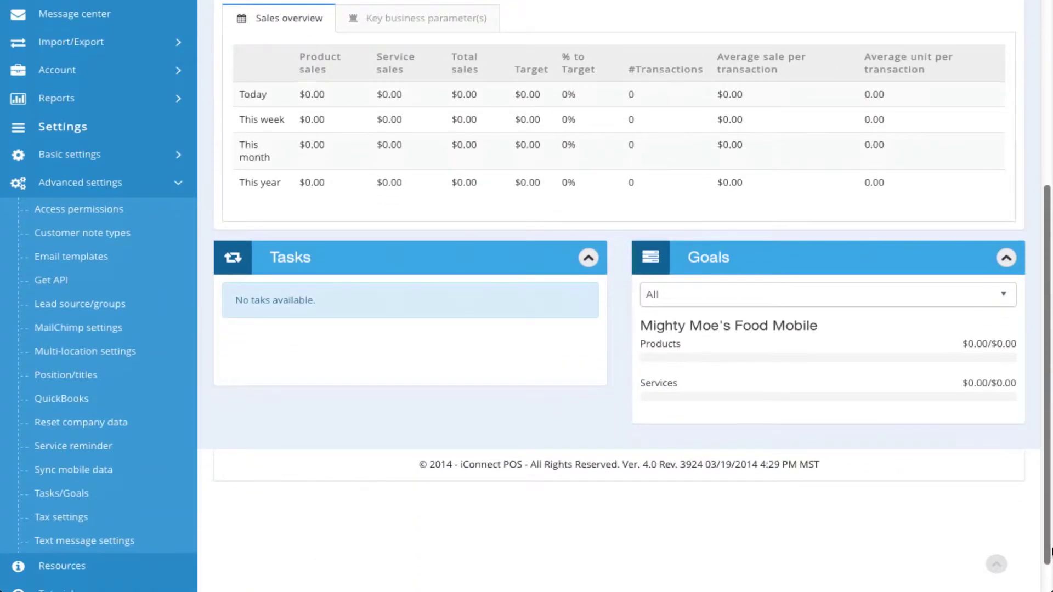
click(67, 516)
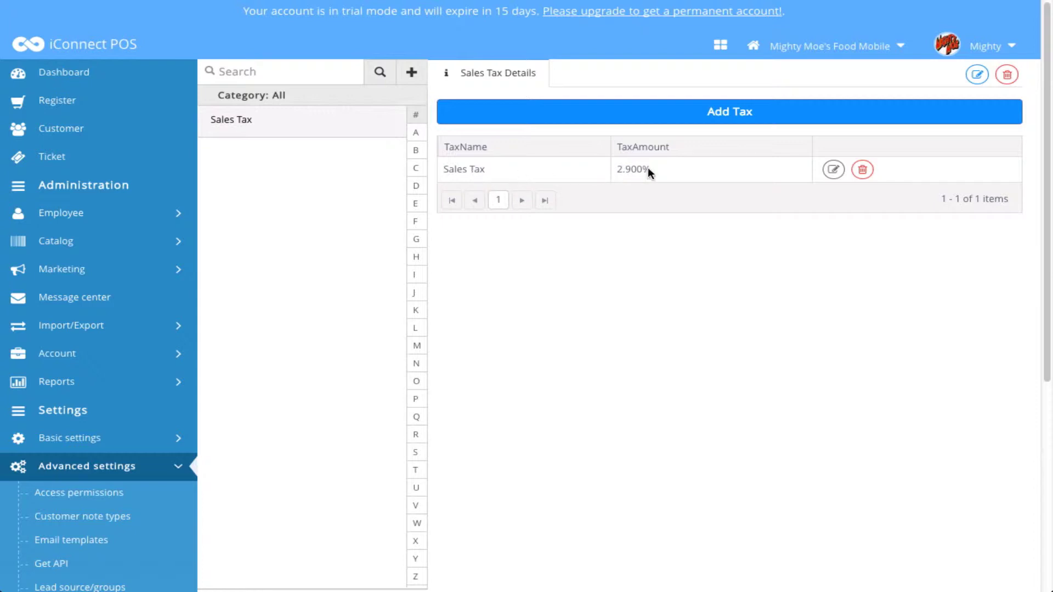
Edit the Sales Tax row, changing its percentage from 2.9 to 2.8, and save
click(833, 170)
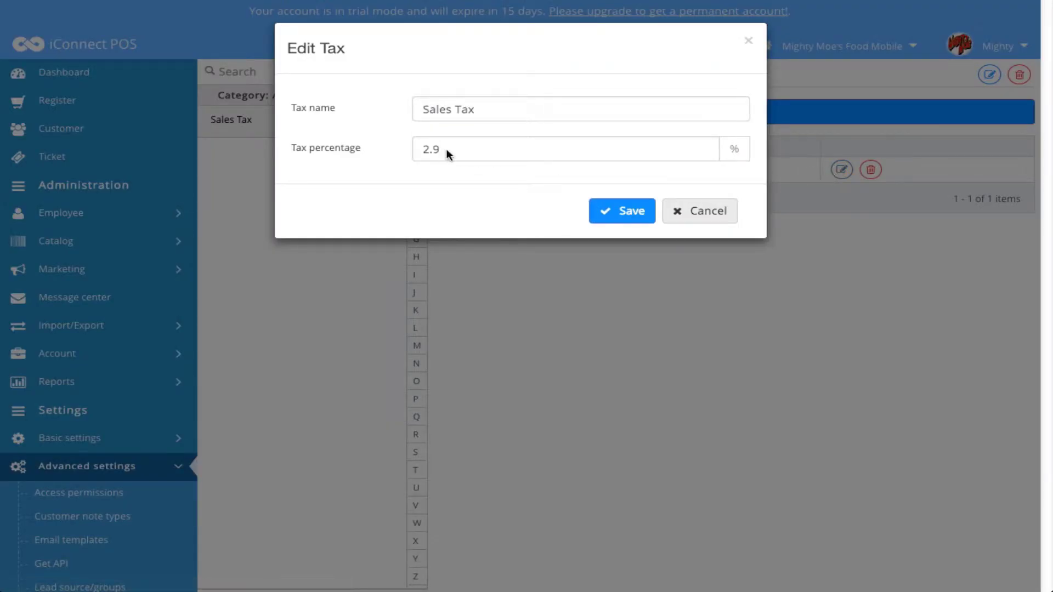
key(BackSpace)
text(8)
click(607, 212)
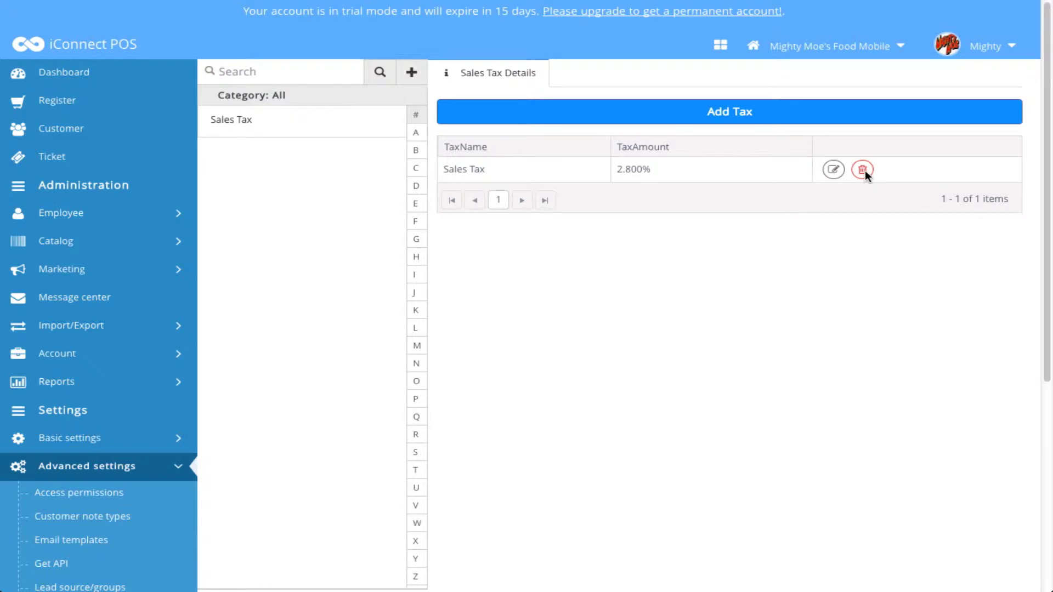
click(230, 121)
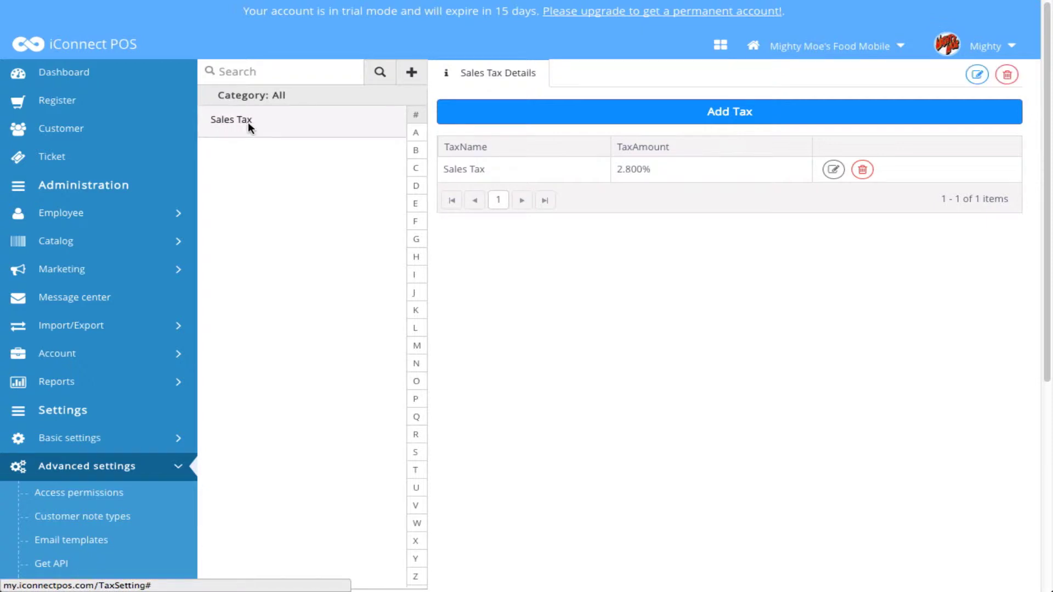
click(976, 75)
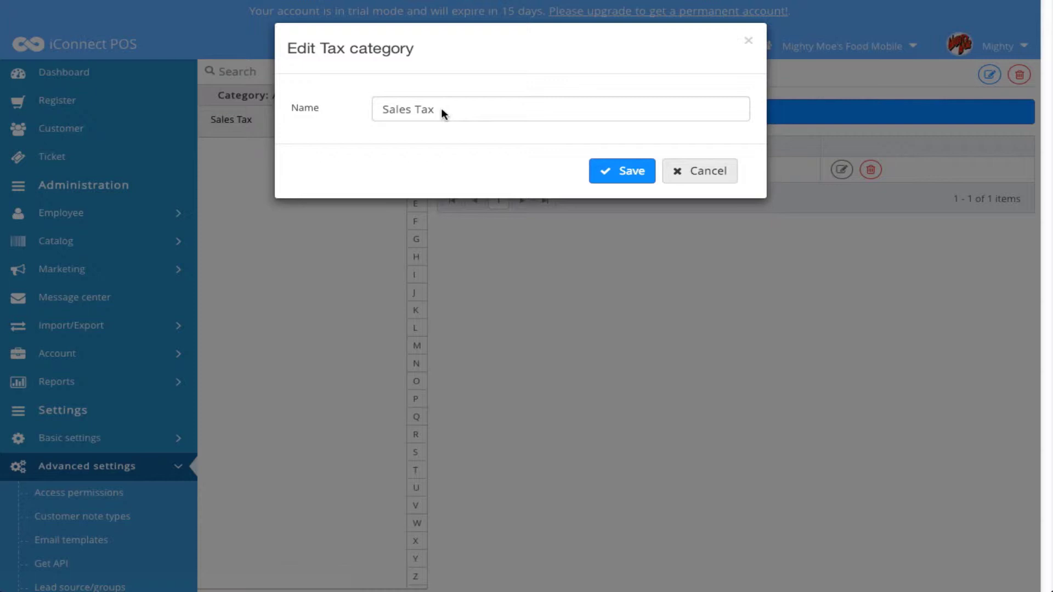
click(693, 170)
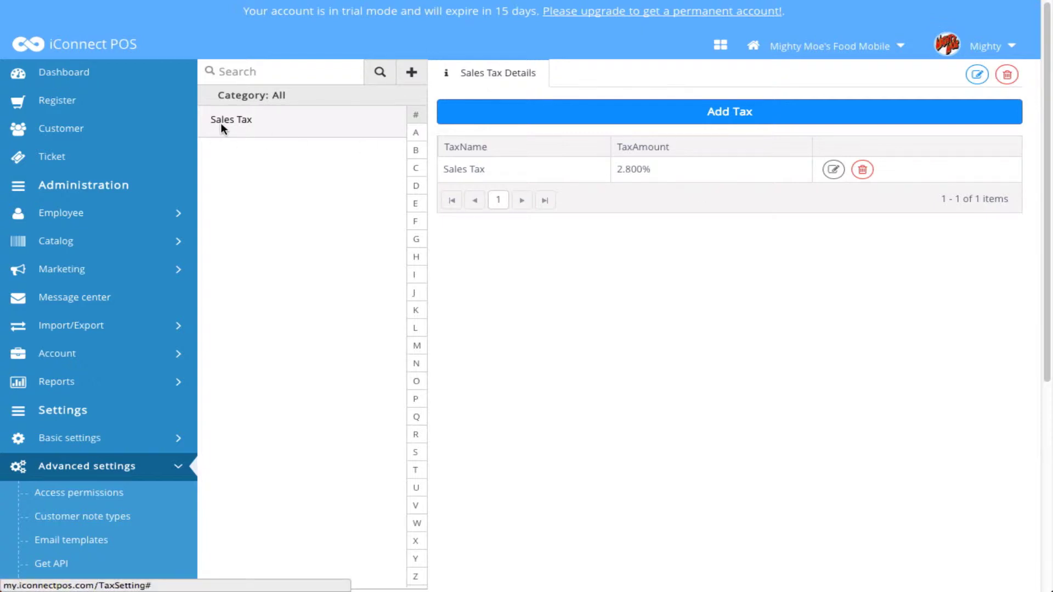
Add and save a new tax category named 'Food Service Tax'
click(413, 75)
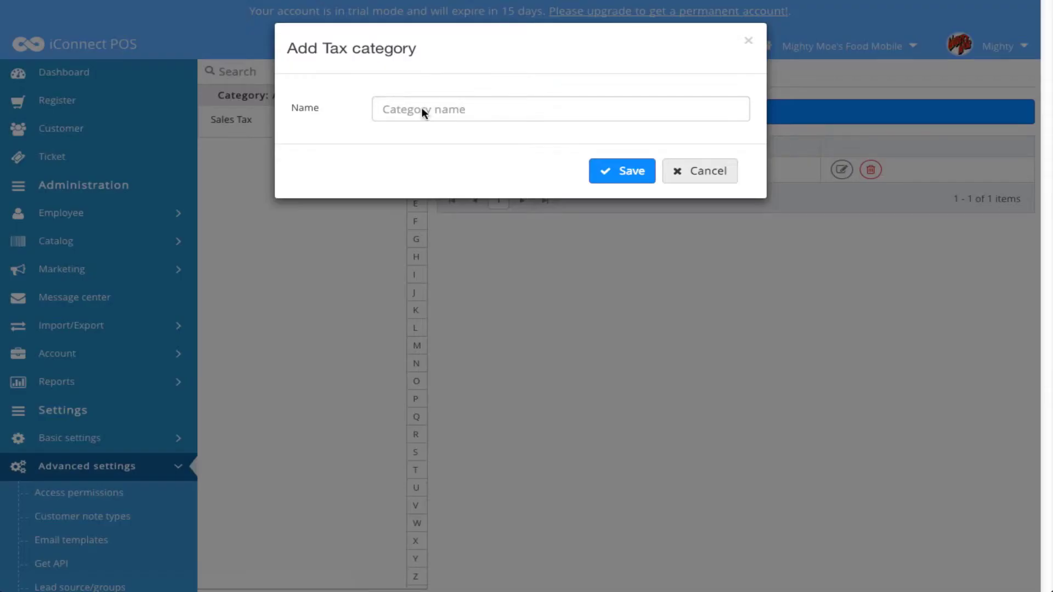
text(Food Service Ta)
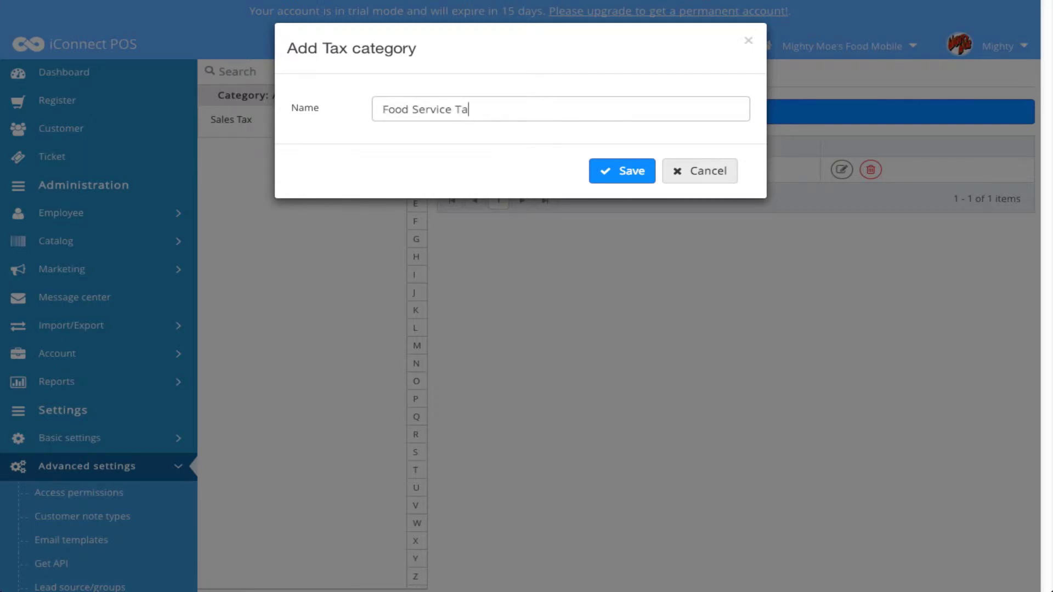
text(x)
click(620, 172)
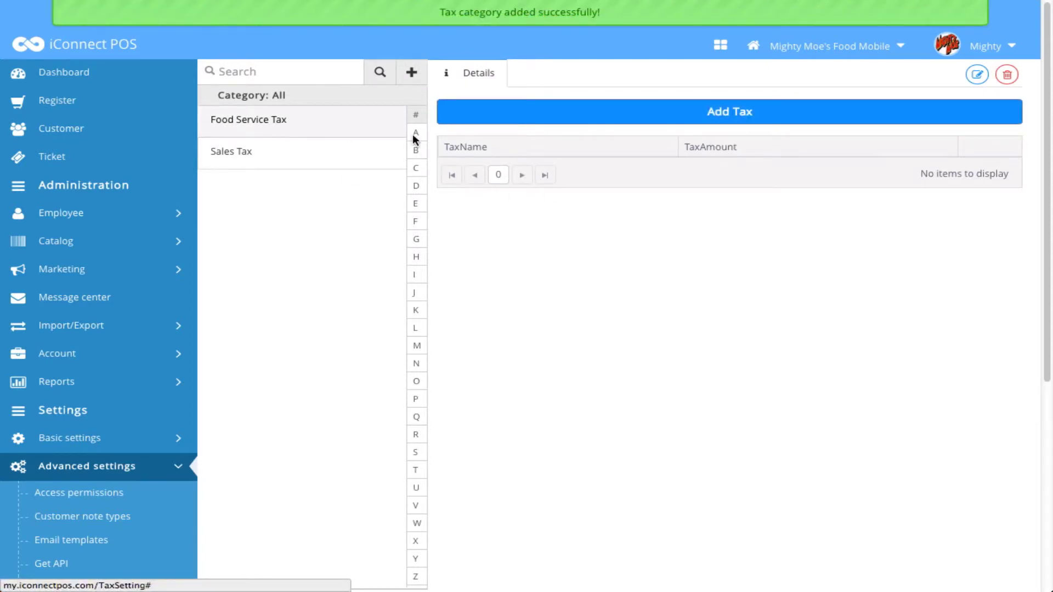
Add a tax named 'Food Service Tax' at 2.5% to the category and save it
click(733, 113)
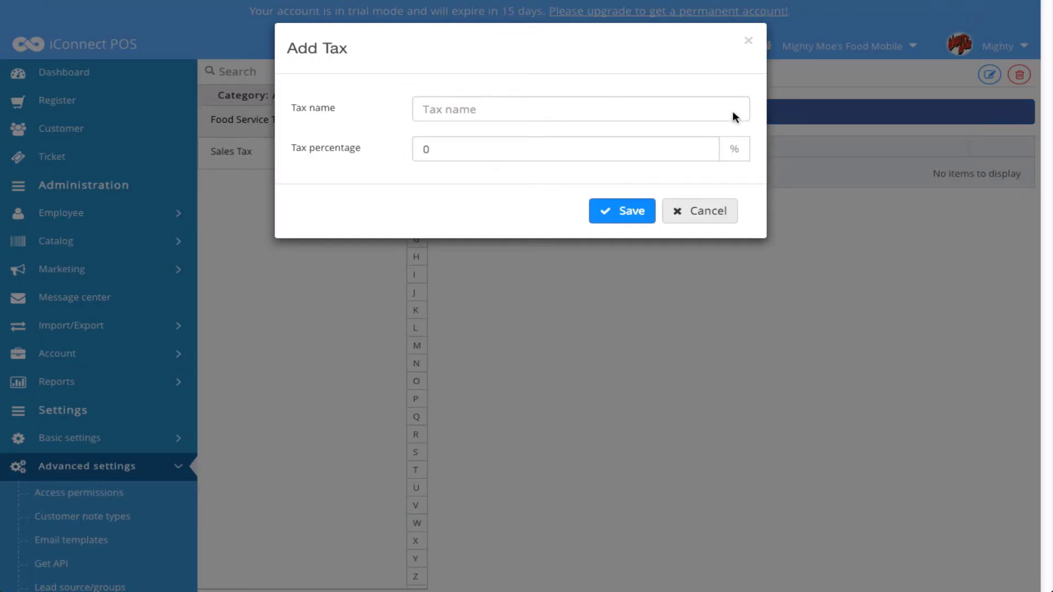
click(514, 107)
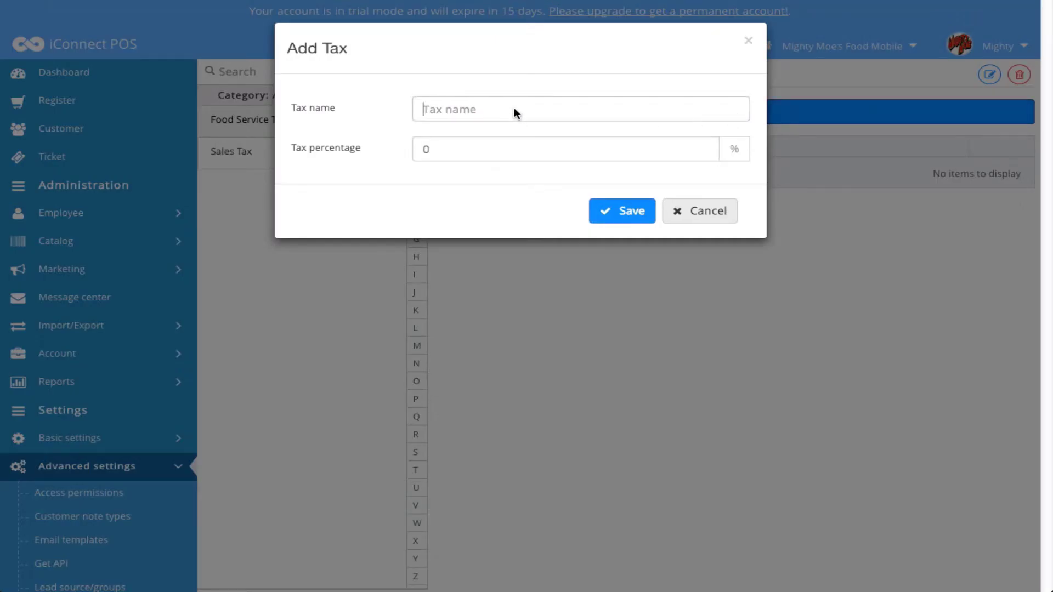
text(Food Service Tax)
click(433, 149)
key(BackSpace)
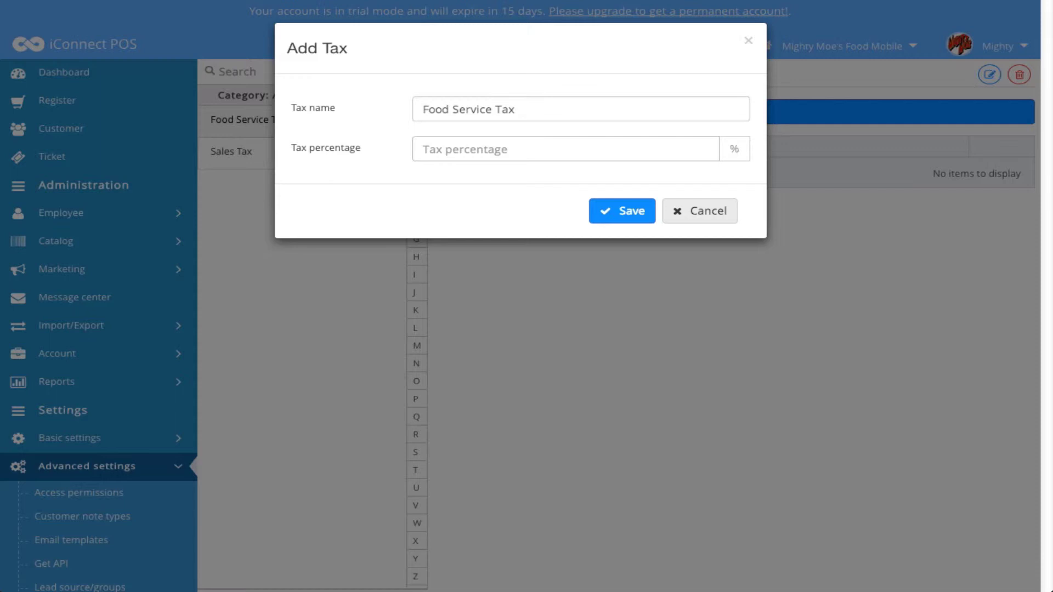
text(2.5)
click(638, 210)
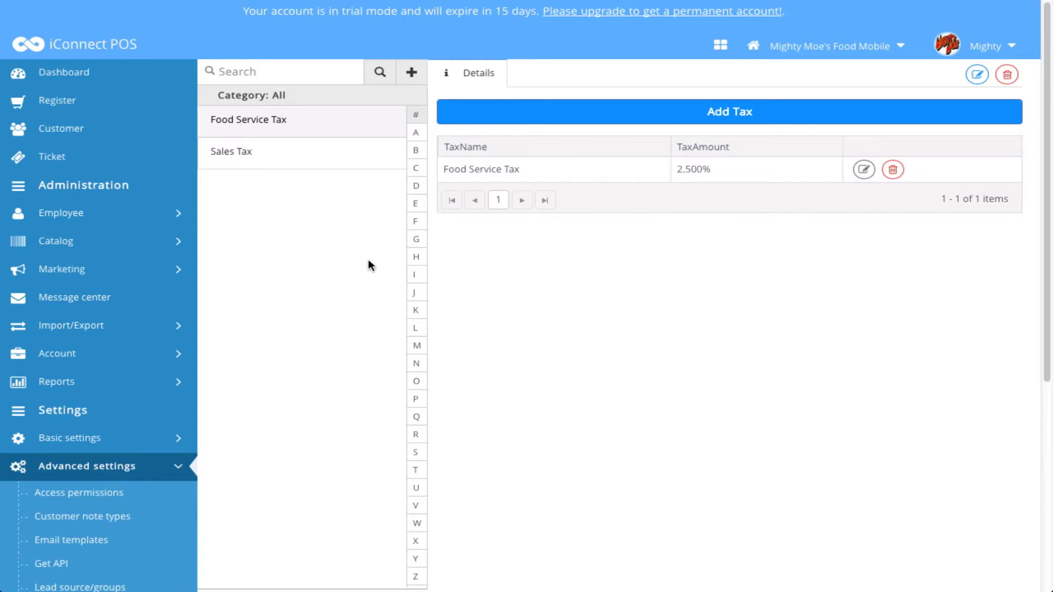
Open Mighty Moe's Deluxe Burger from the Catalog products list
click(61, 241)
click(57, 314)
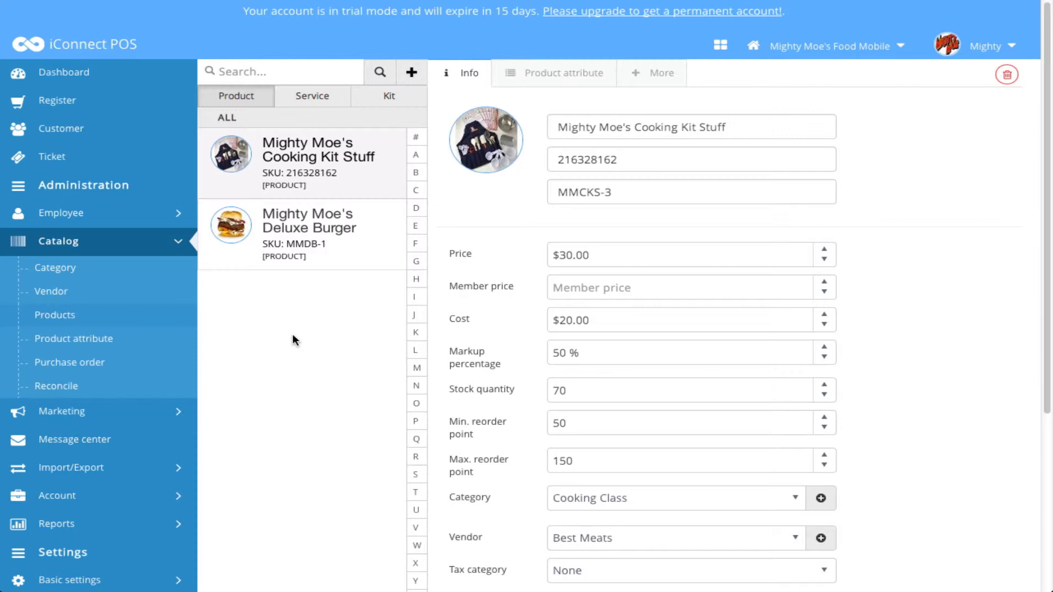
click(299, 232)
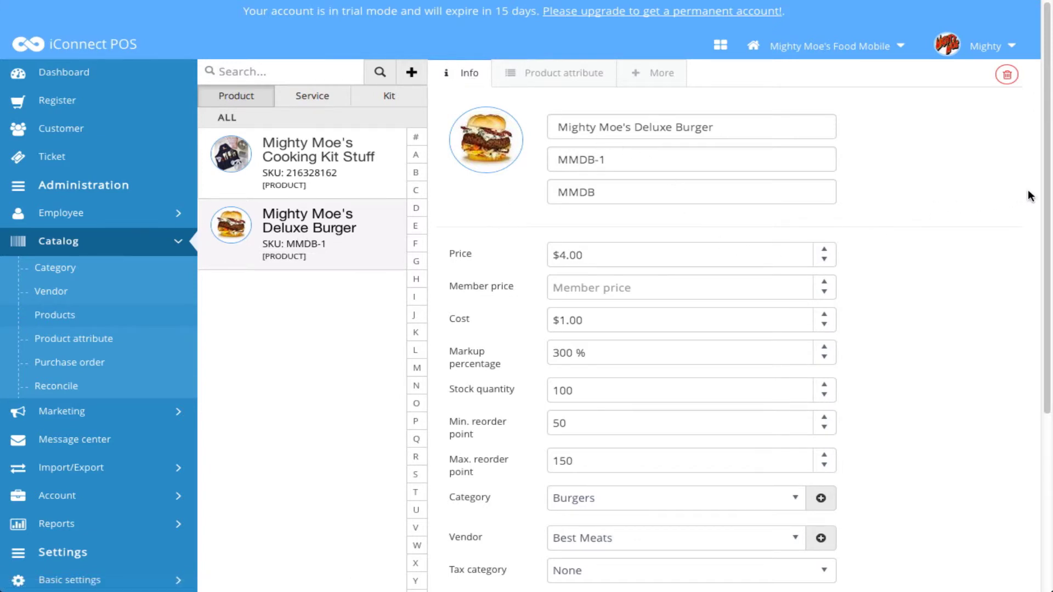
Set the burger's Tax category to Food Service Tax and save the product
drag(1048, 197, 1051, 327)
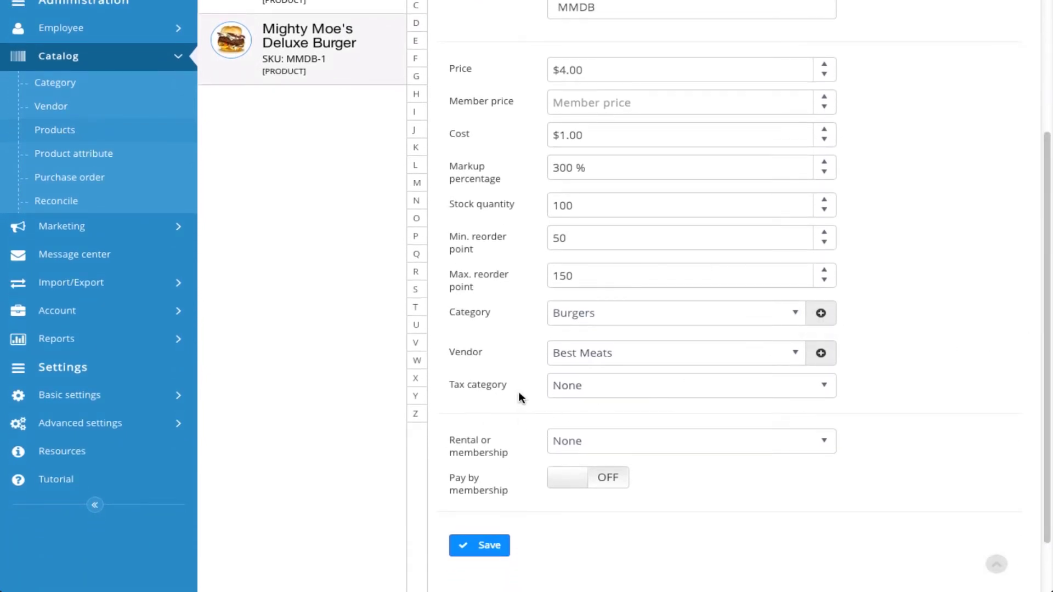
click(822, 388)
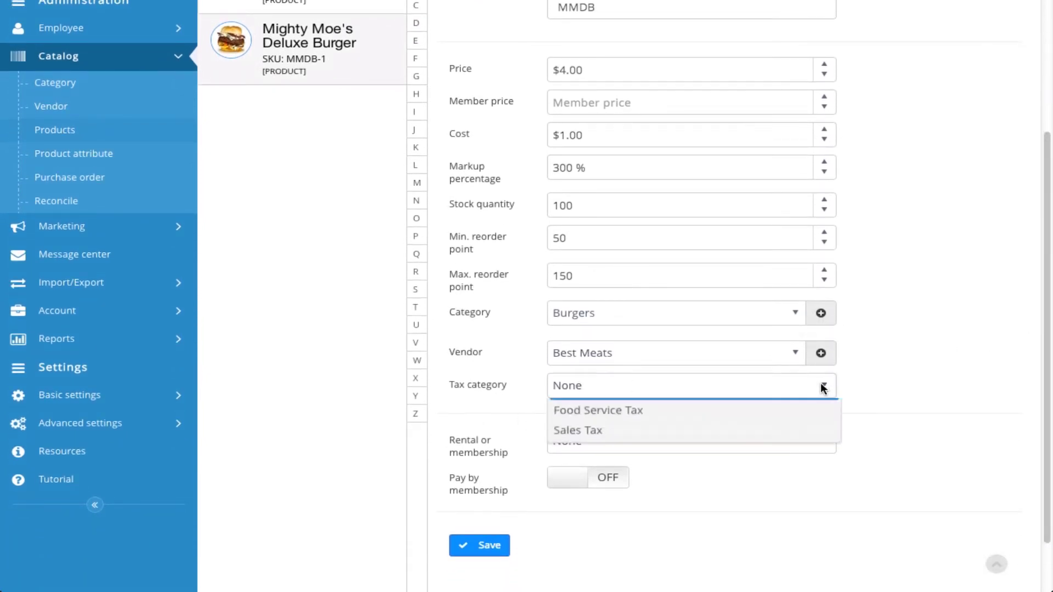
click(628, 431)
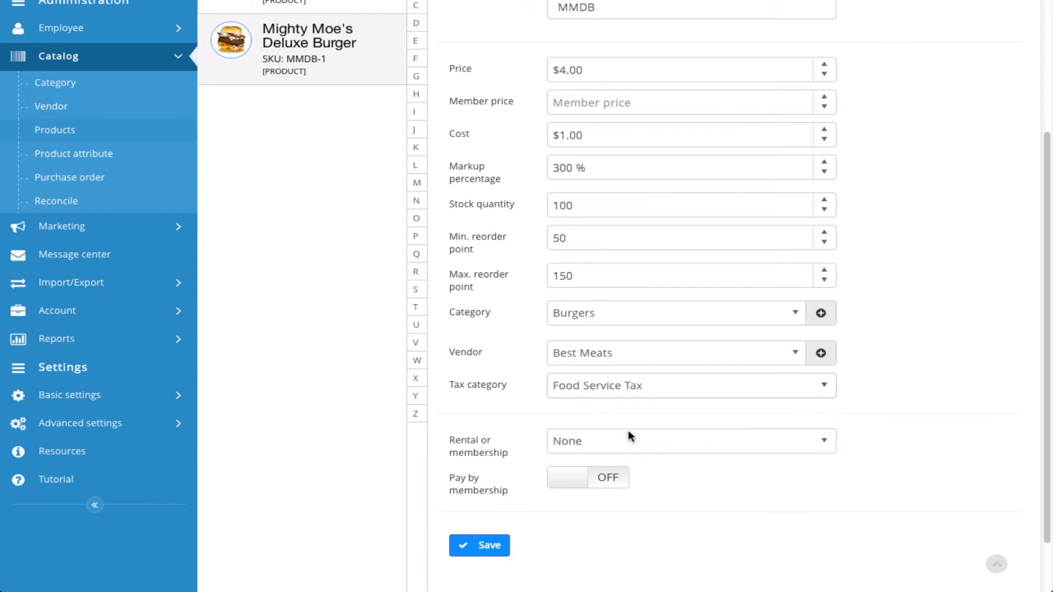
click(477, 546)
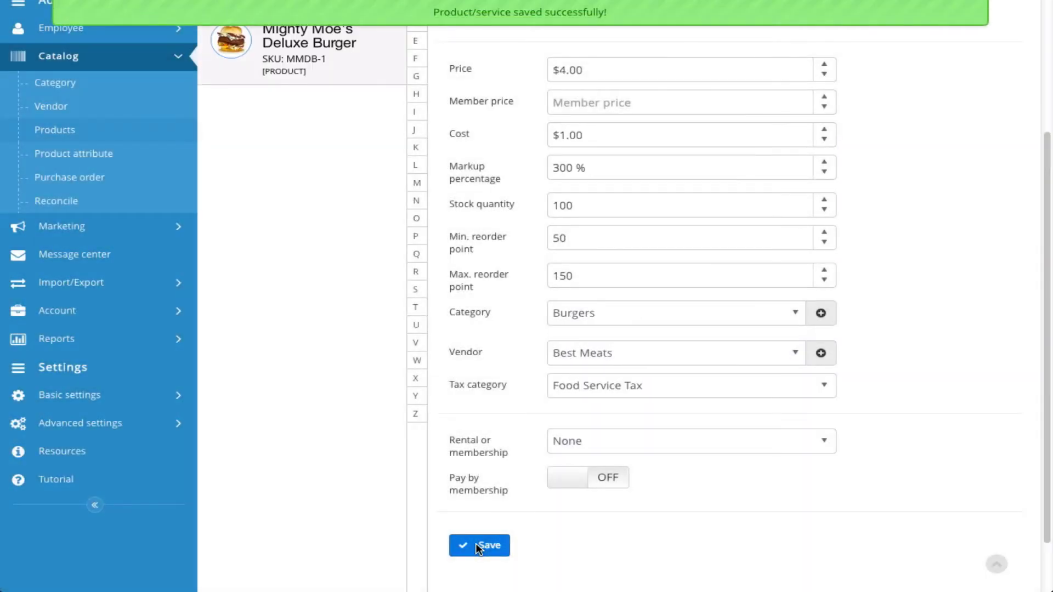
Open Mighty Moe's Cooking Kit Stuff, set its Tax category to Sales Tax, and save
drag(1049, 408, 1049, 277)
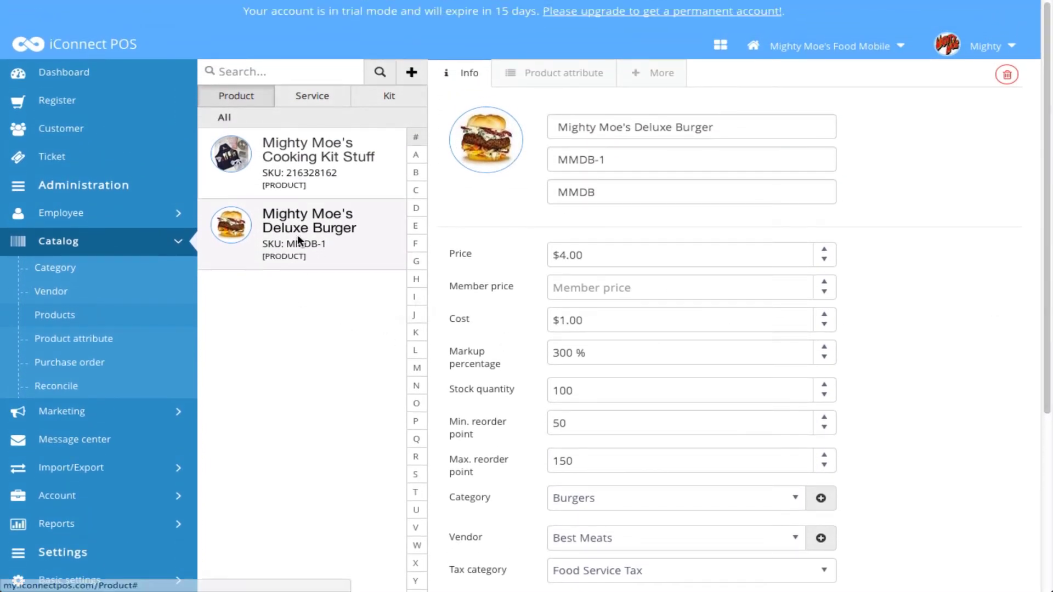
click(295, 156)
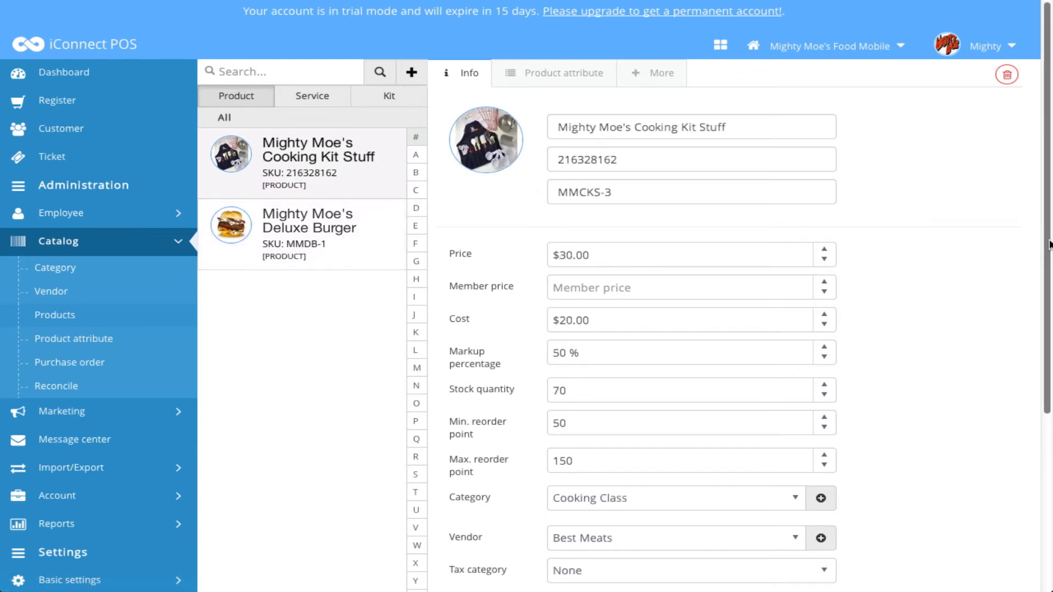
drag(1048, 245, 1048, 369)
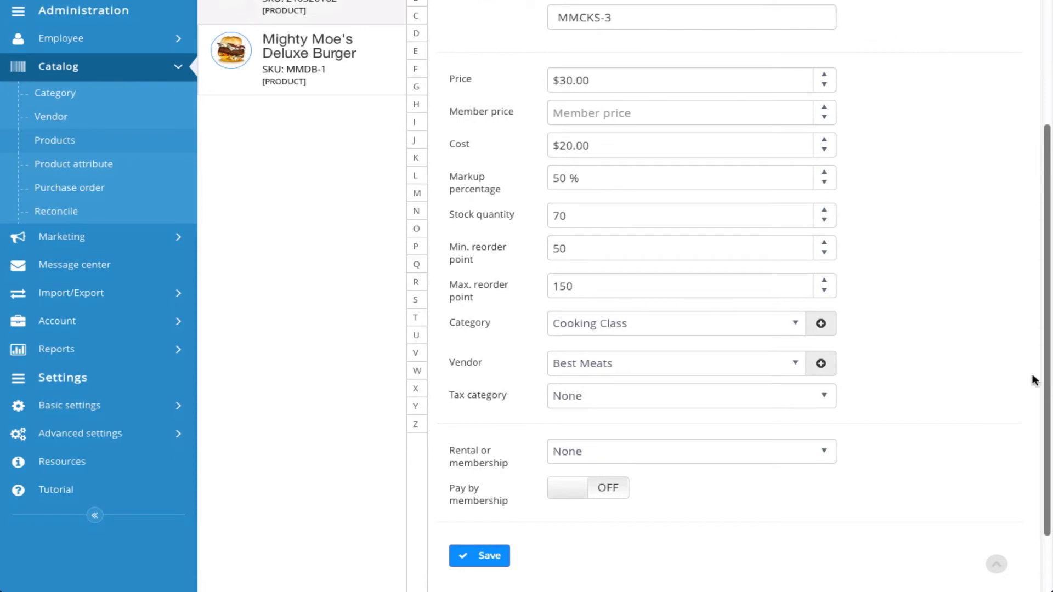
click(827, 395)
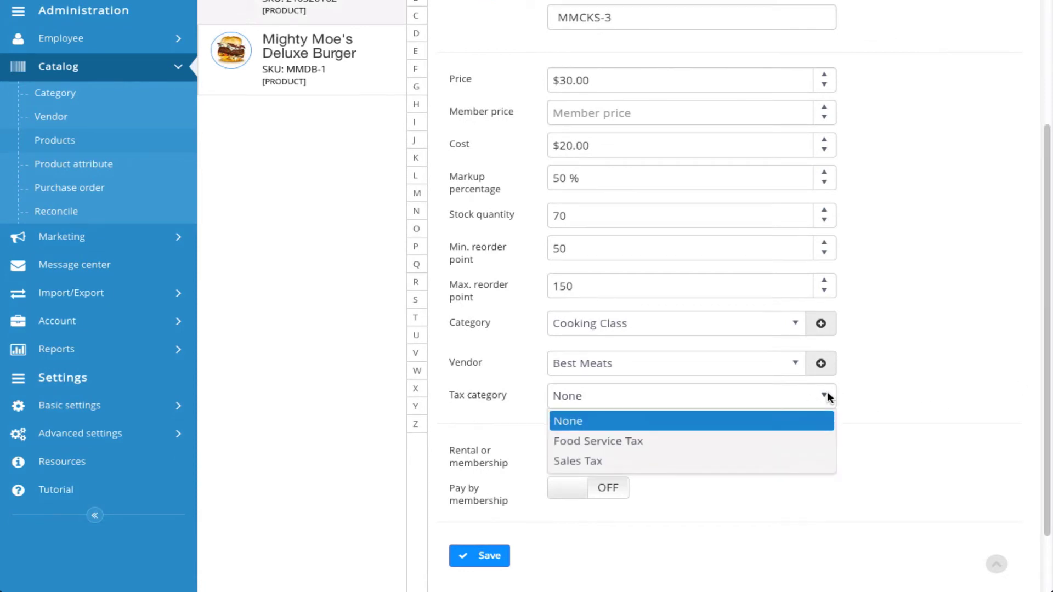
click(580, 462)
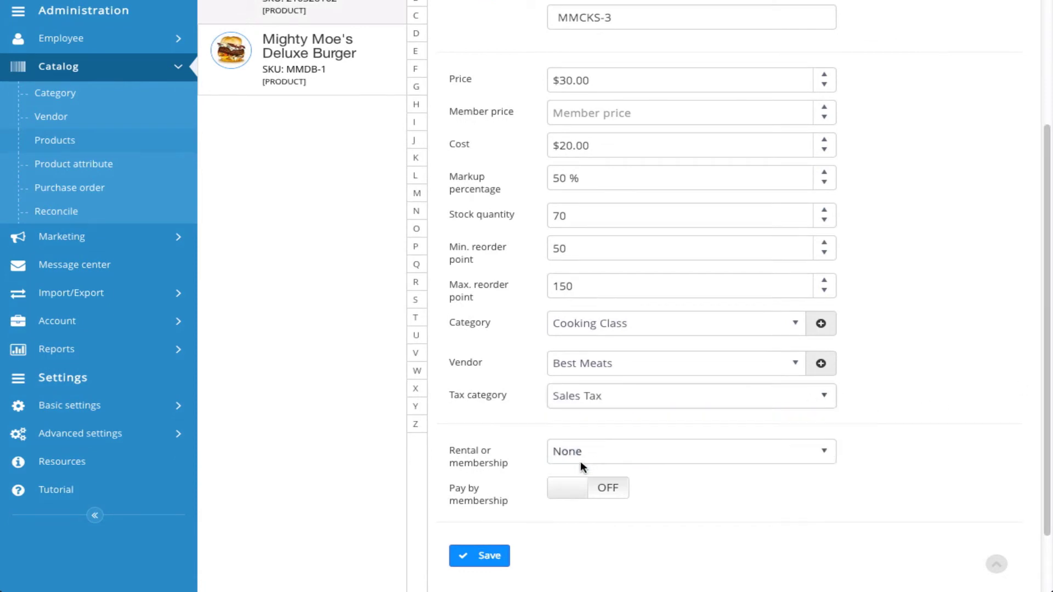
click(485, 556)
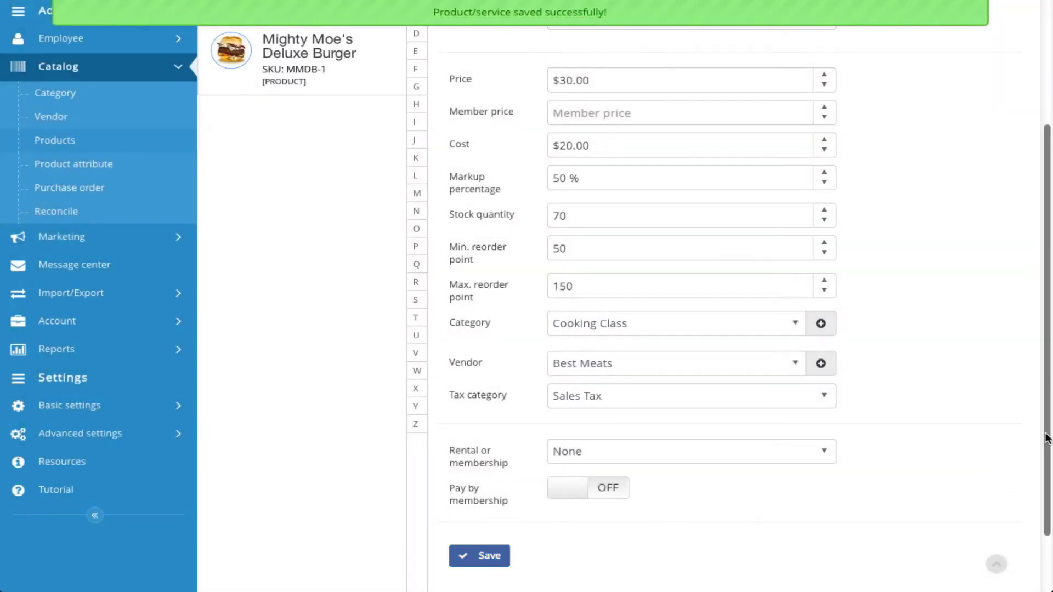
scroll(1045, 296, up, 3)
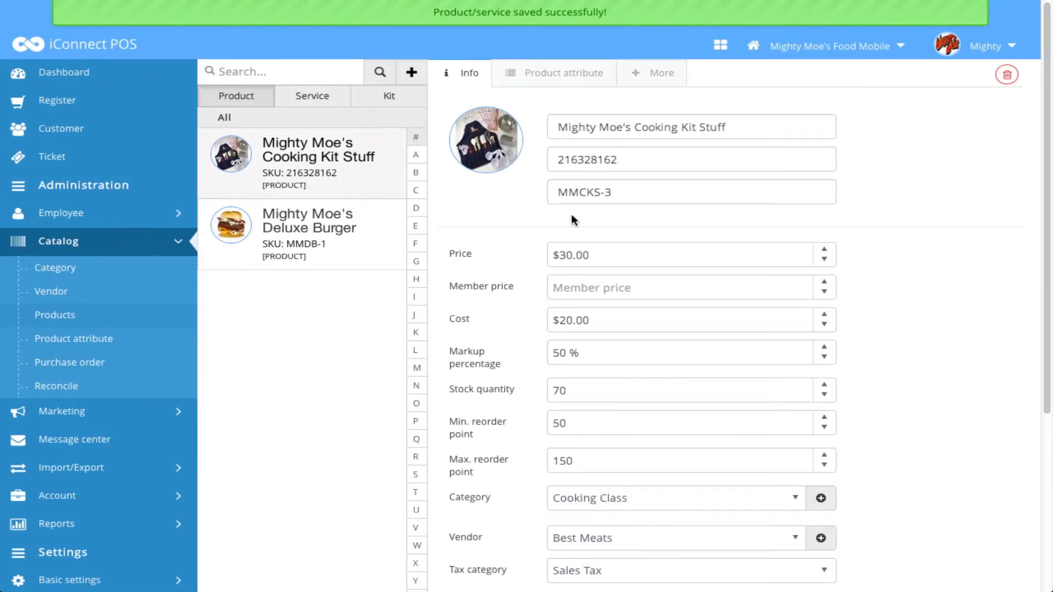
In the Register, add the Deluxe Burger and Cooking Kit Stuff, totalling $34.94 with tax
click(67, 103)
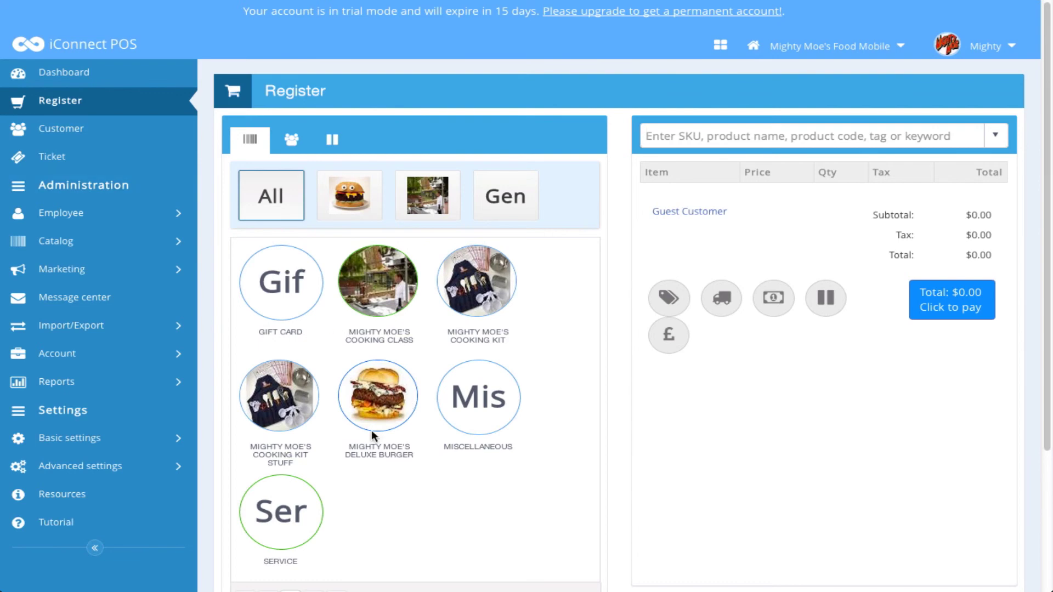
click(377, 403)
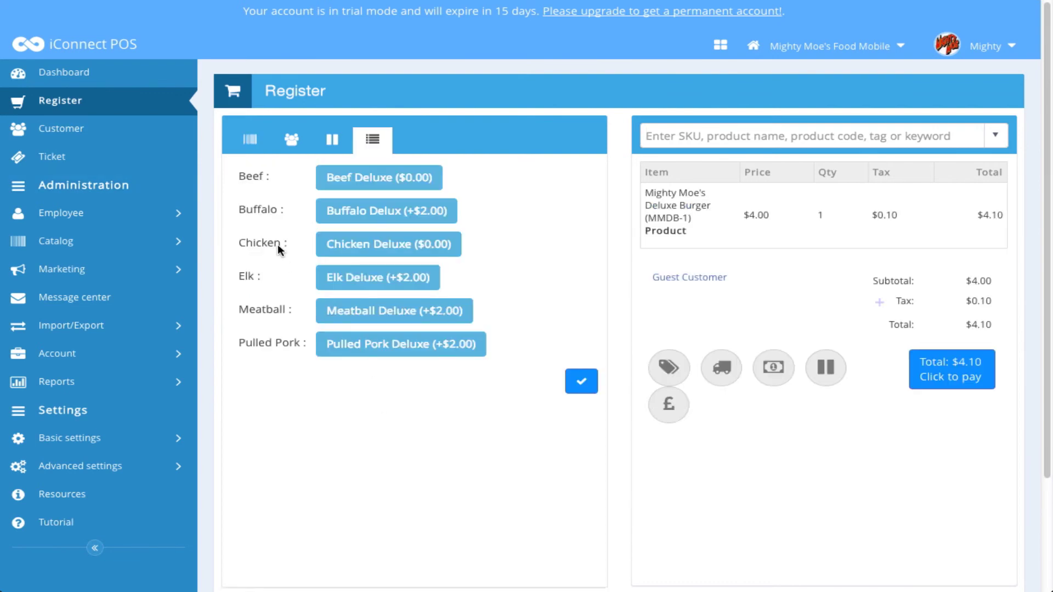
click(250, 139)
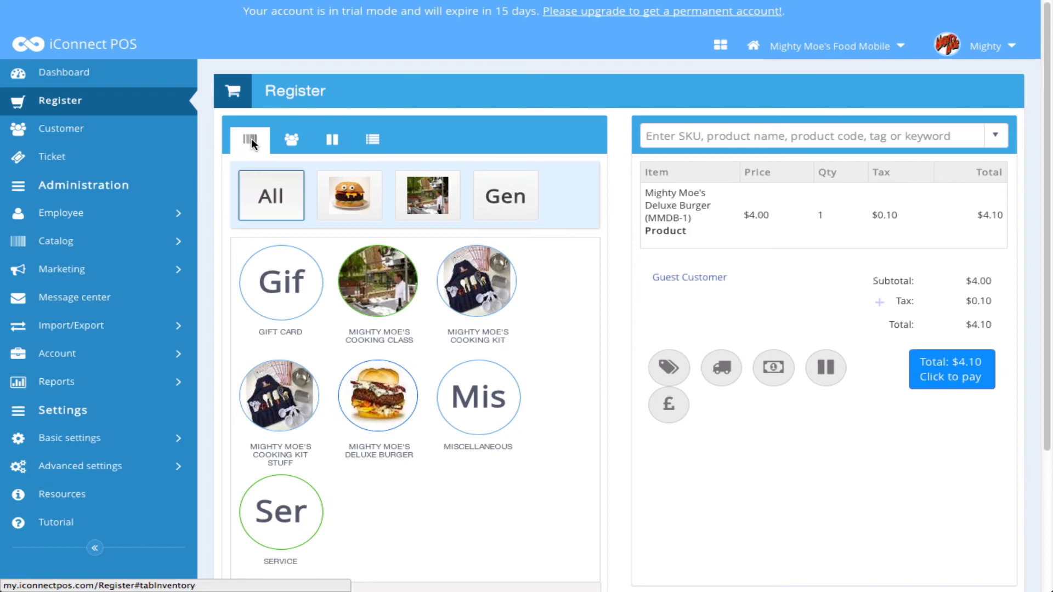
click(477, 287)
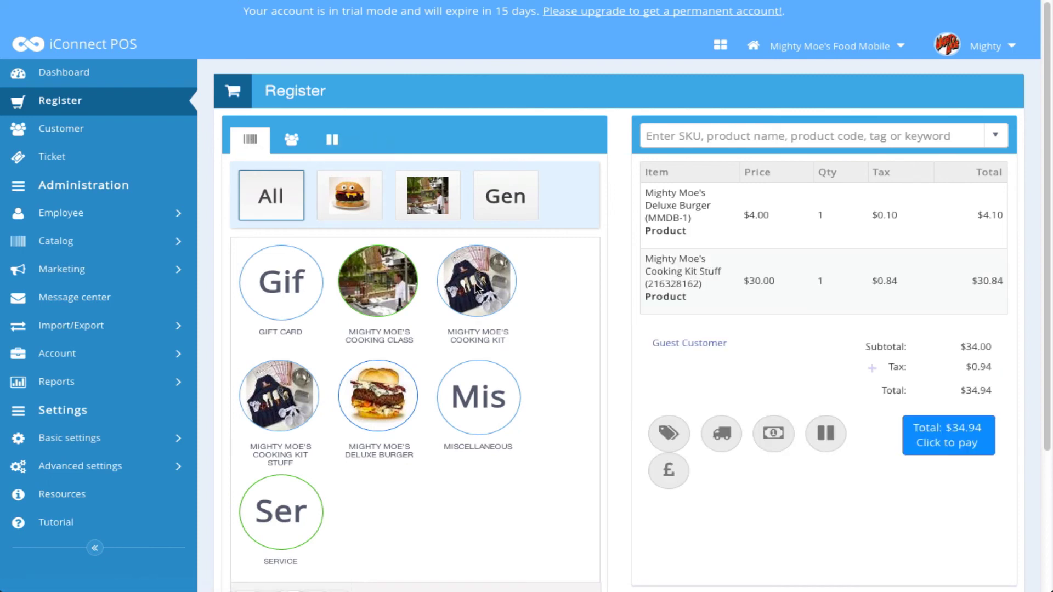